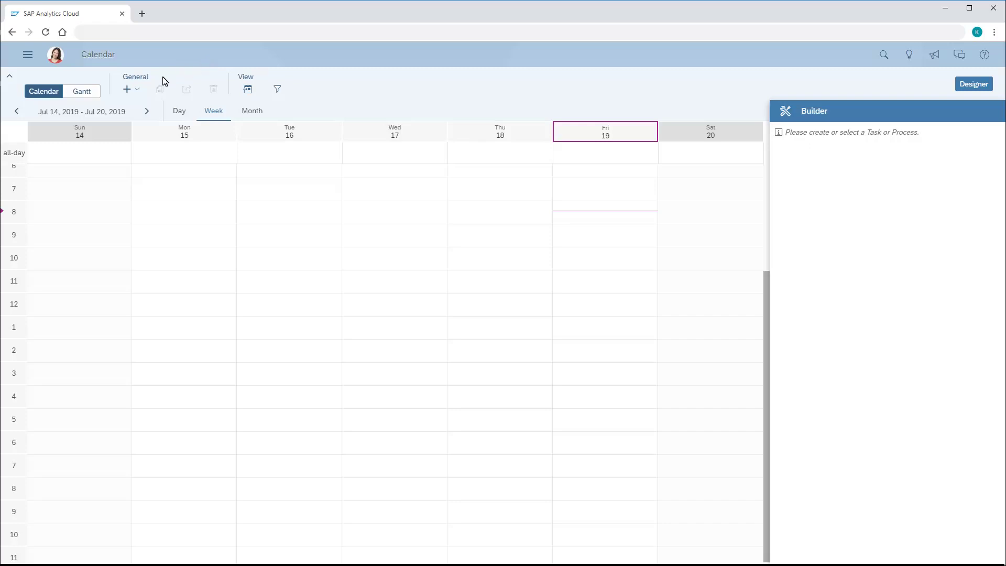
# - Show the calendar's new-item options, including Data Locking Task
pyautogui.click(132, 92)
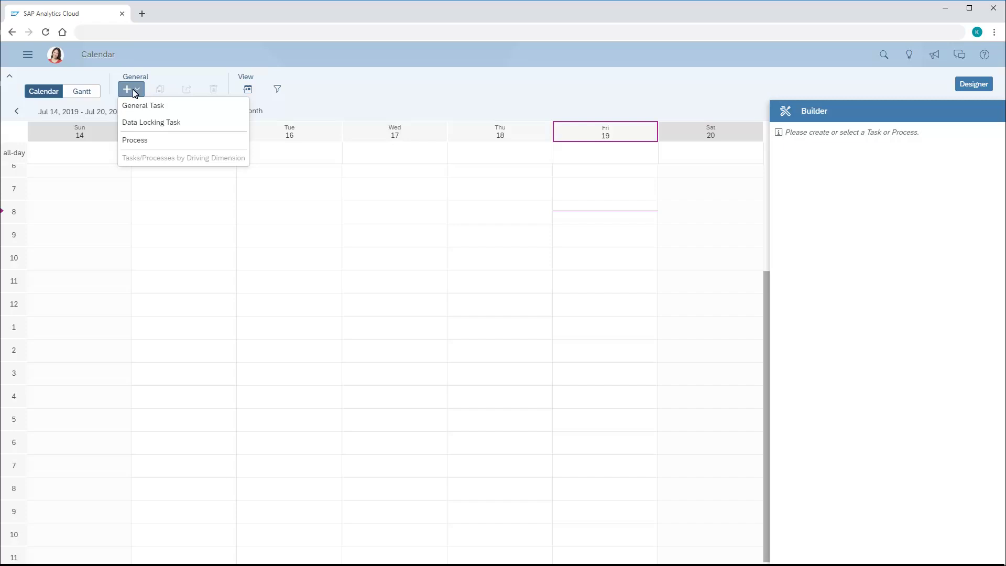
# - Start a data locking task 'Update Q3 product forecast' due Jul 22, 2019 at 17:00
pyautogui.click(149, 122)
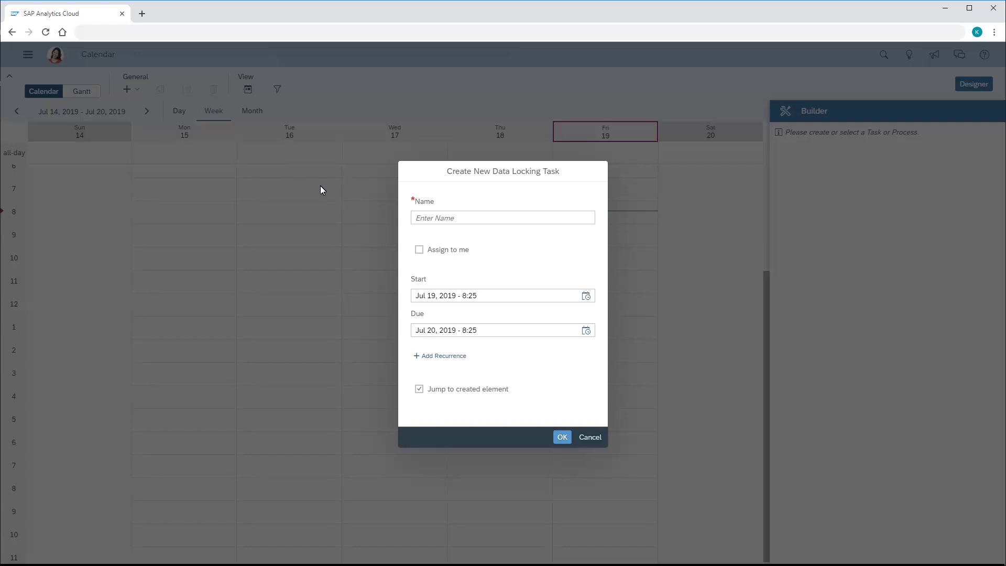
pyautogui.click(419, 223)
pyautogui.write('Update Q3 product forecast')
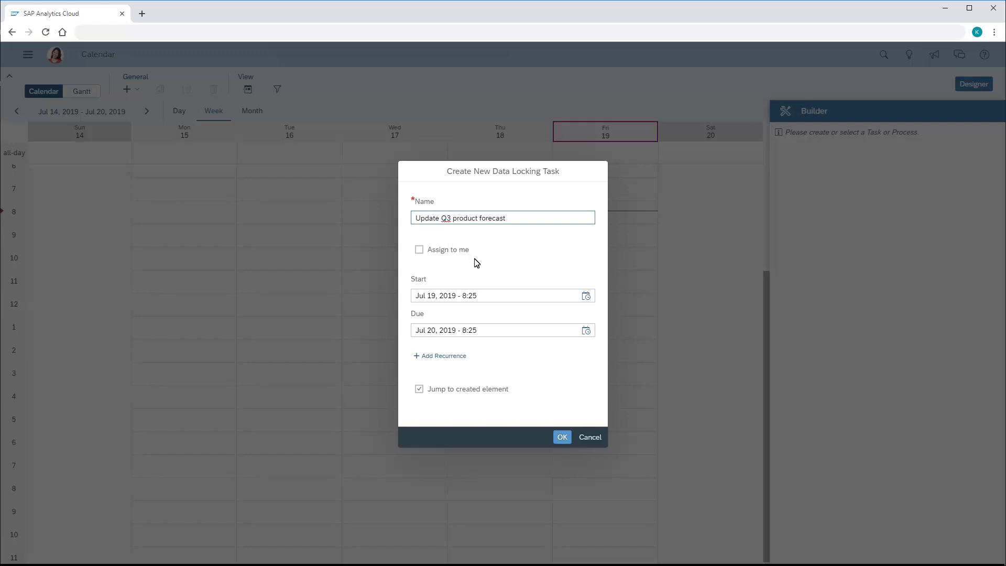
pyautogui.click(586, 331)
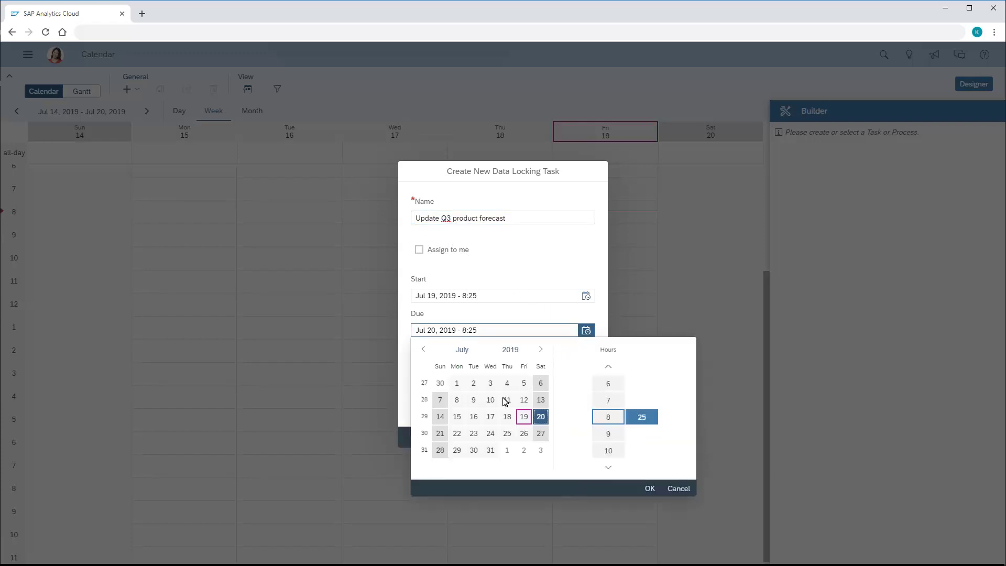
pyautogui.click(457, 435)
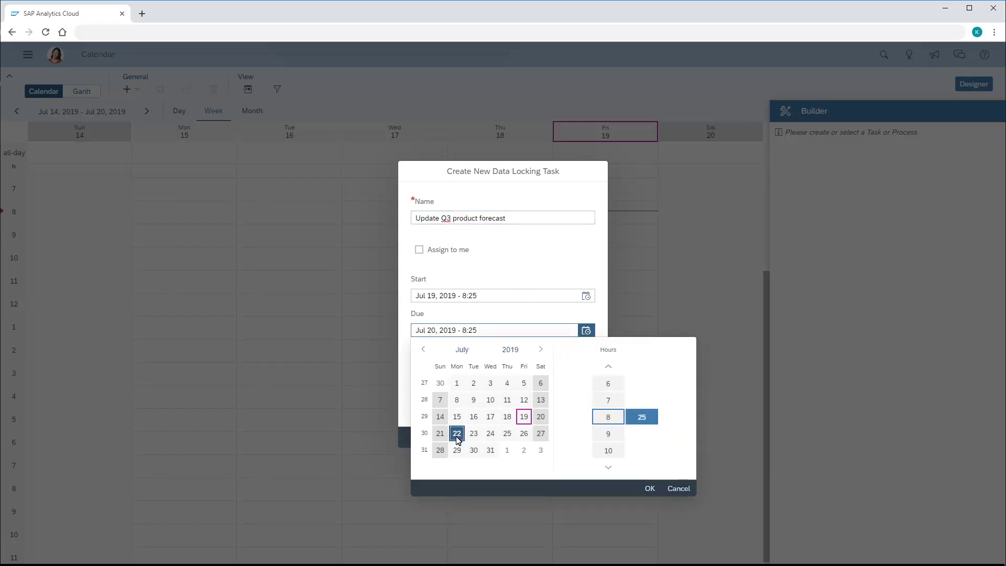
pyautogui.click(608, 467)
pyautogui.click(643, 419)
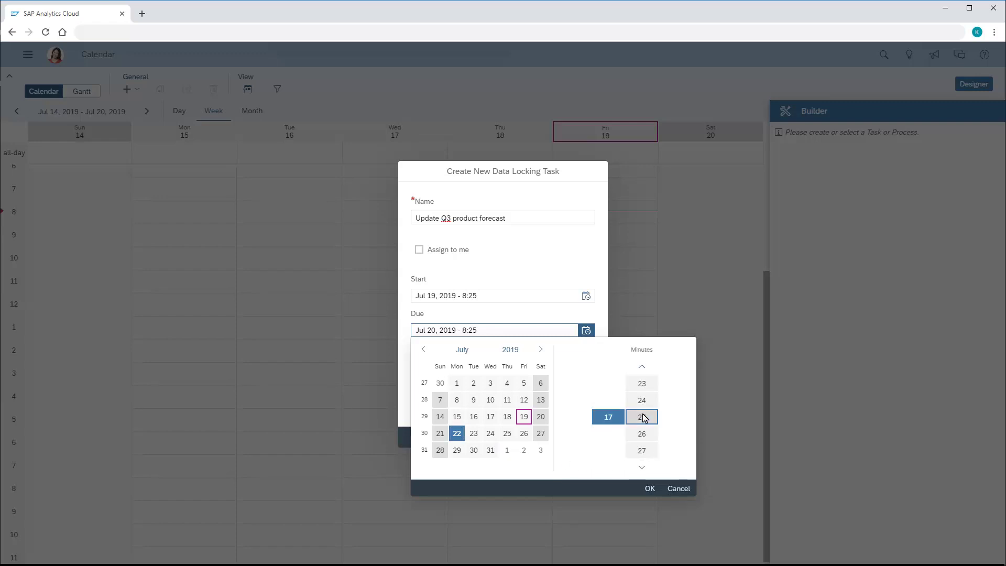
pyautogui.click(641, 367)
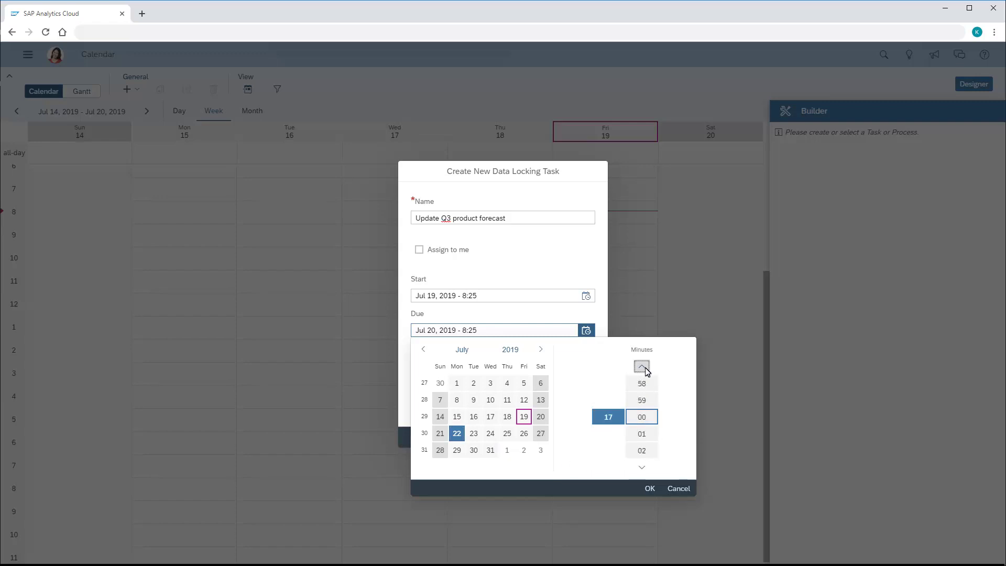
pyautogui.click(649, 488)
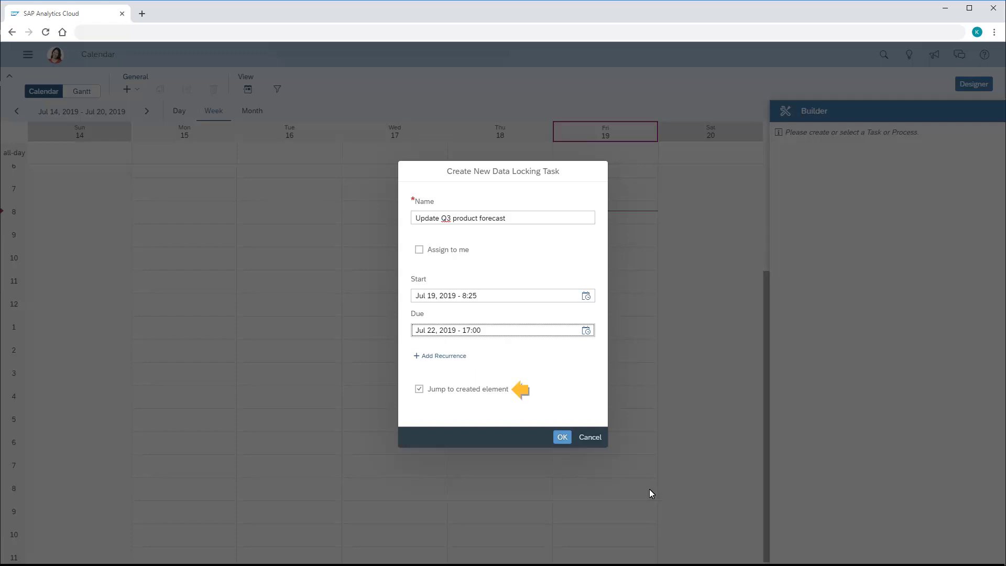
# - Confirm the new data locking task so it appears on the calendar from Jul 19
pyautogui.click(562, 437)
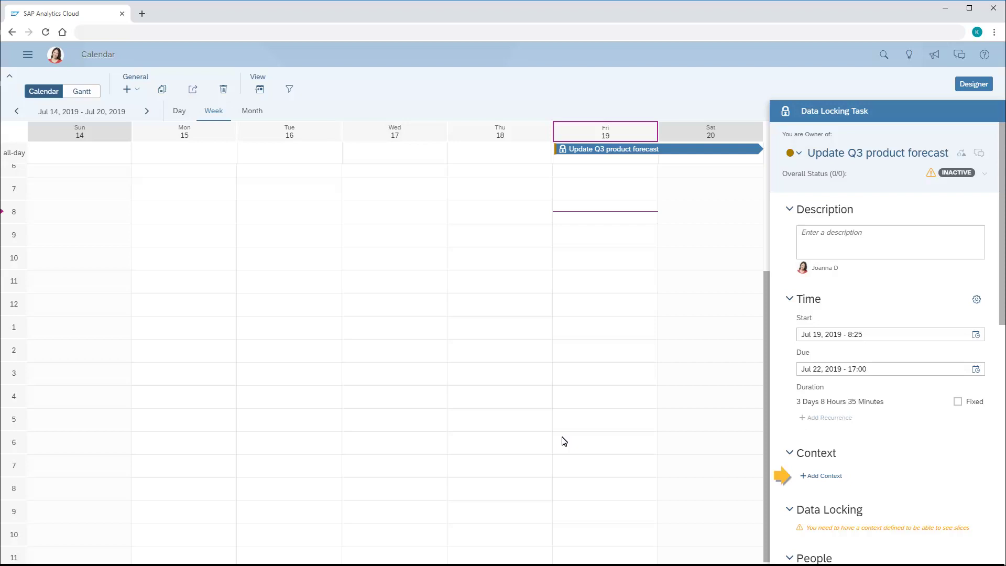
# - Add a task context using the Public/Models AmericanAthletics_Planning model
pyautogui.click(827, 478)
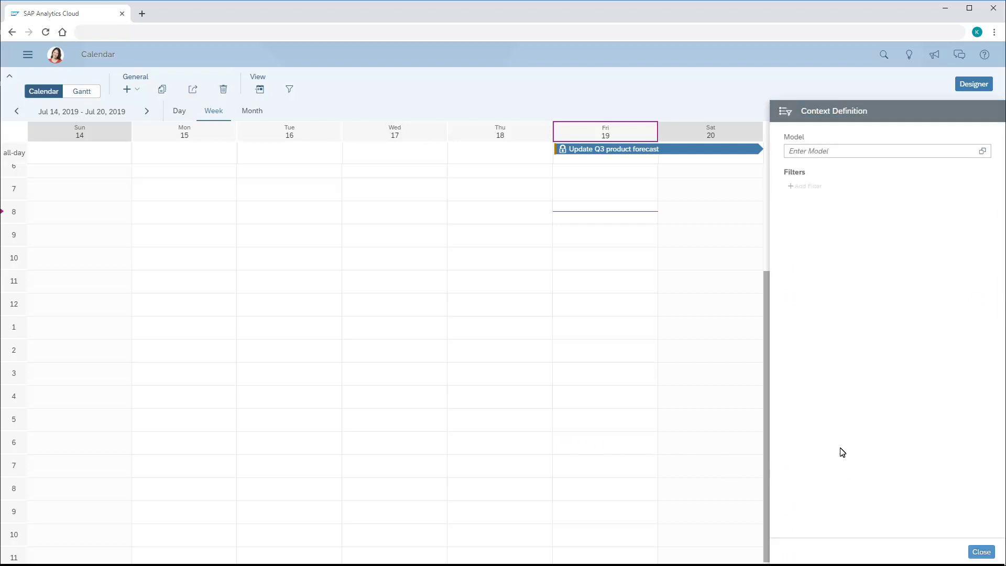
pyautogui.click(983, 152)
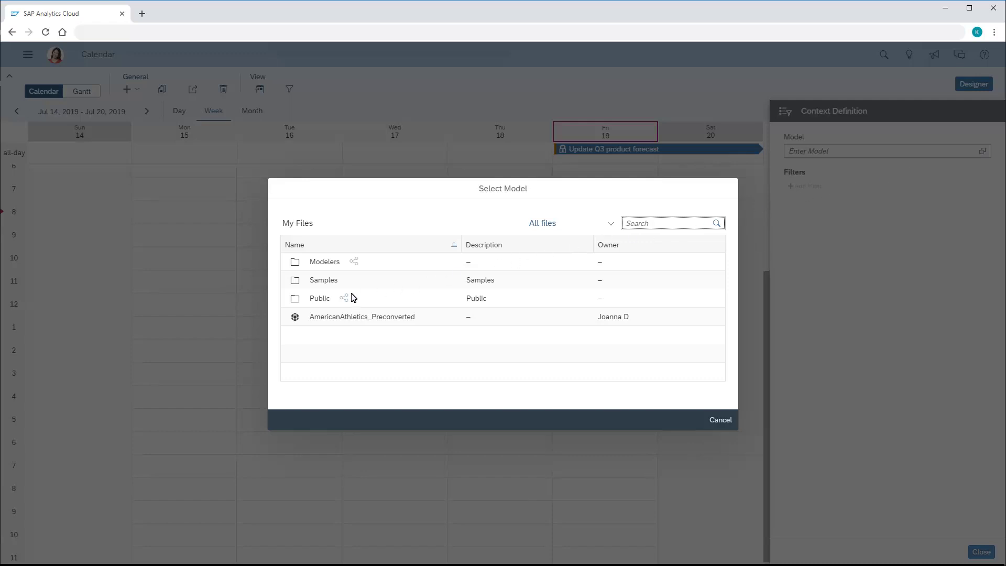
pyautogui.click(321, 301)
pyautogui.click(339, 263)
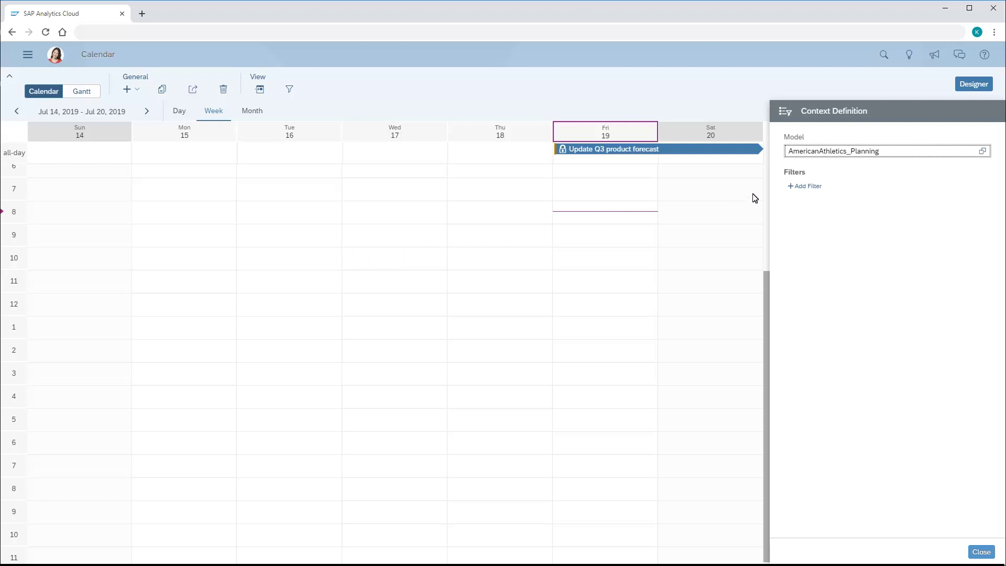
# - Filter the context's Time dimension to 2019 Q3 and close the context editor
pyautogui.click(806, 187)
pyautogui.click(802, 273)
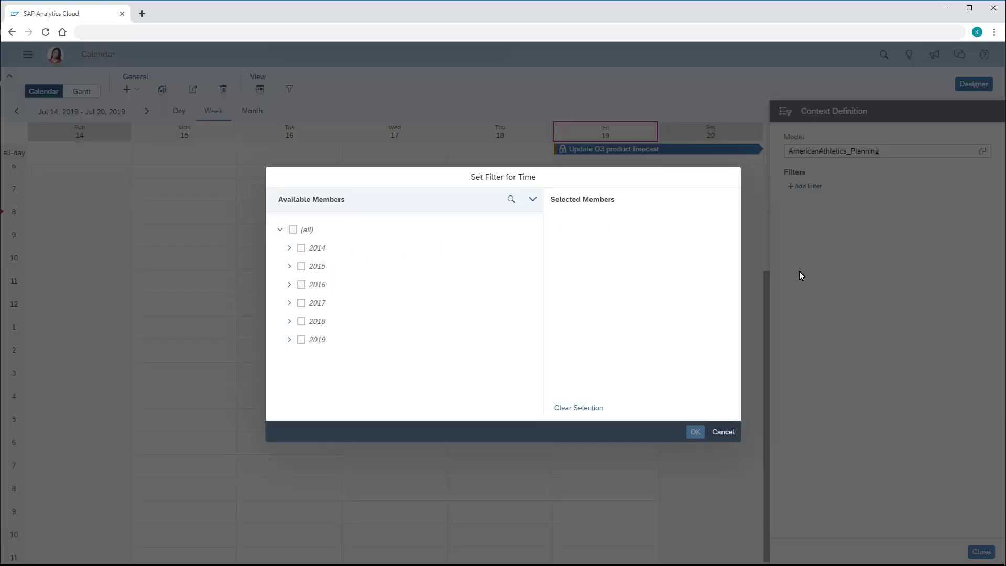
pyautogui.click(289, 341)
pyautogui.click(310, 395)
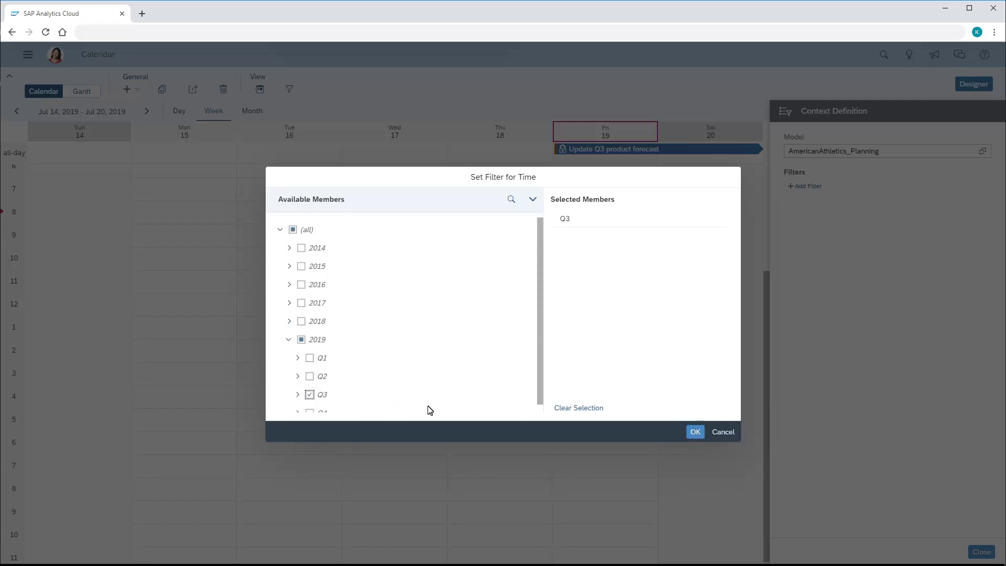
pyautogui.click(694, 431)
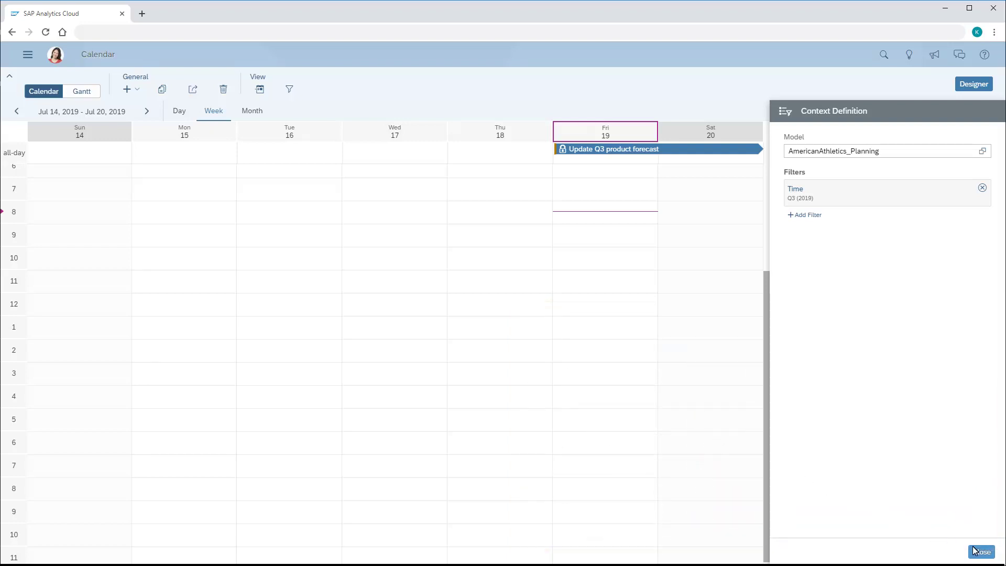
pyautogui.click(981, 552)
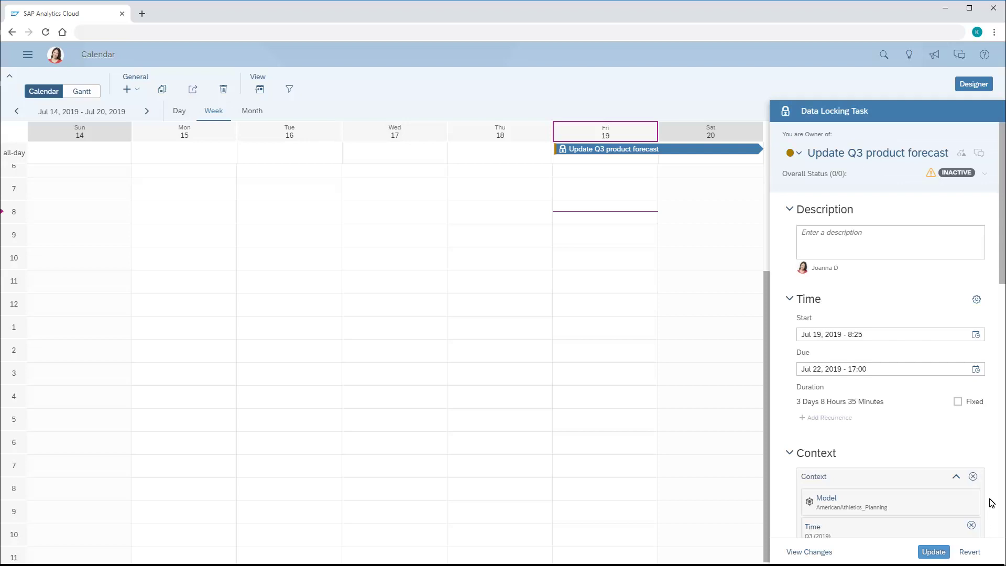
# - Change the Data Locking target state from Locked to Restricted
pyautogui.click(1002, 358)
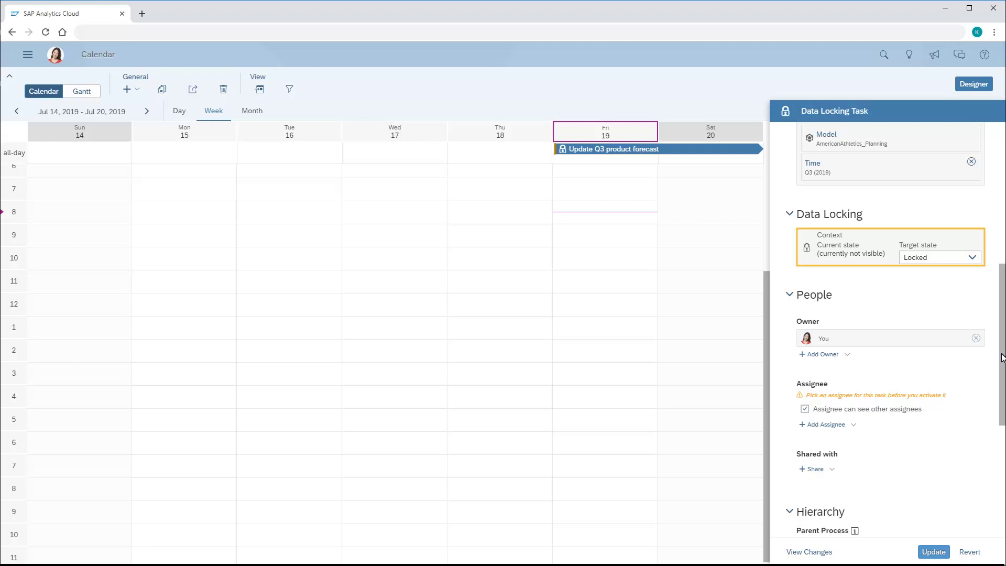
pyautogui.click(973, 258)
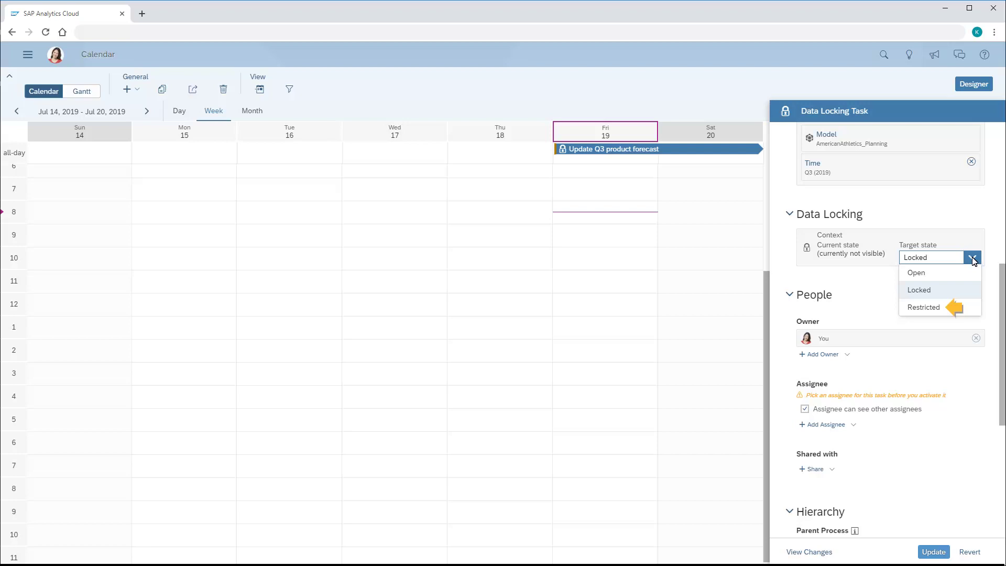
pyautogui.click(923, 307)
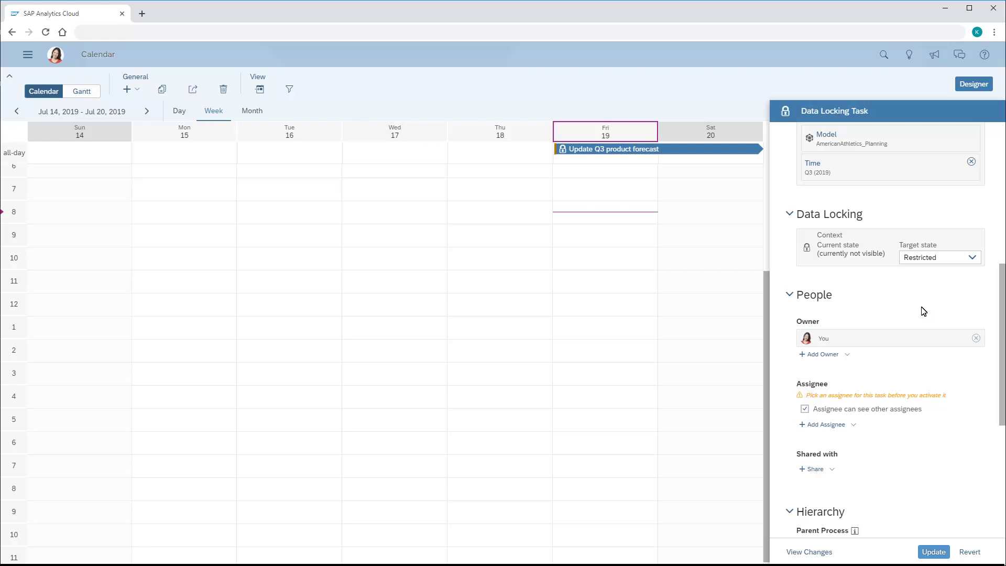
pyautogui.click(826, 425)
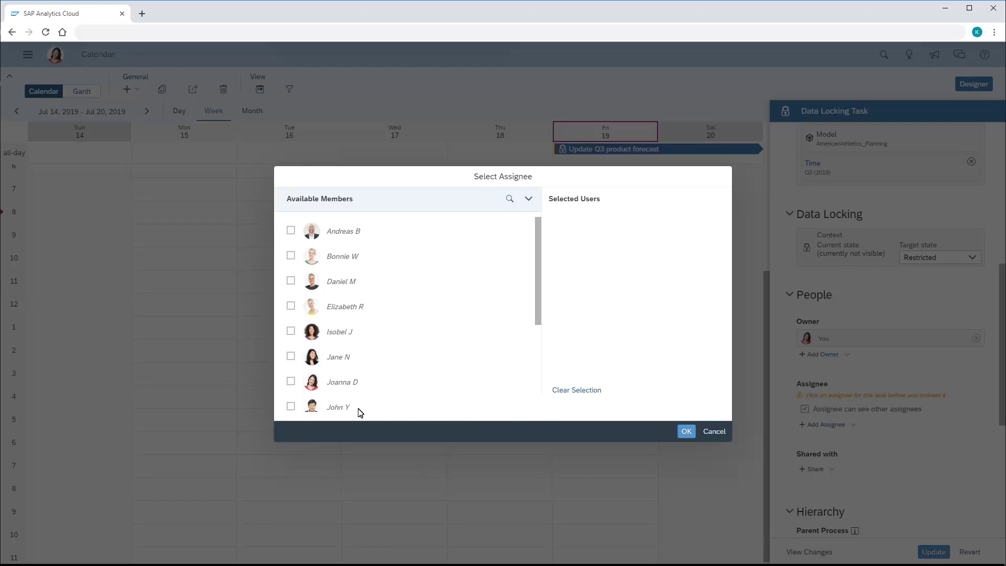
pyautogui.click(292, 406)
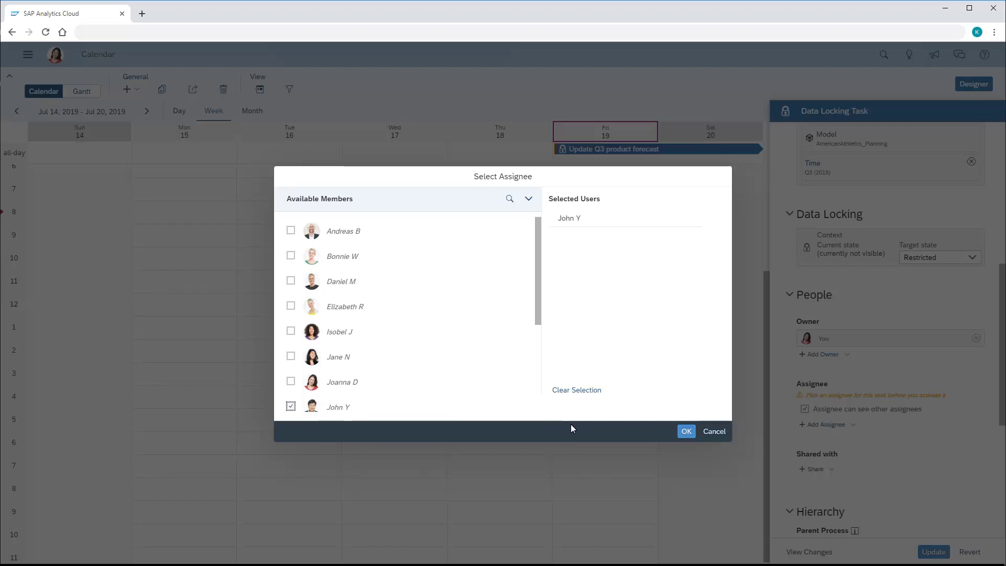
pyautogui.click(686, 432)
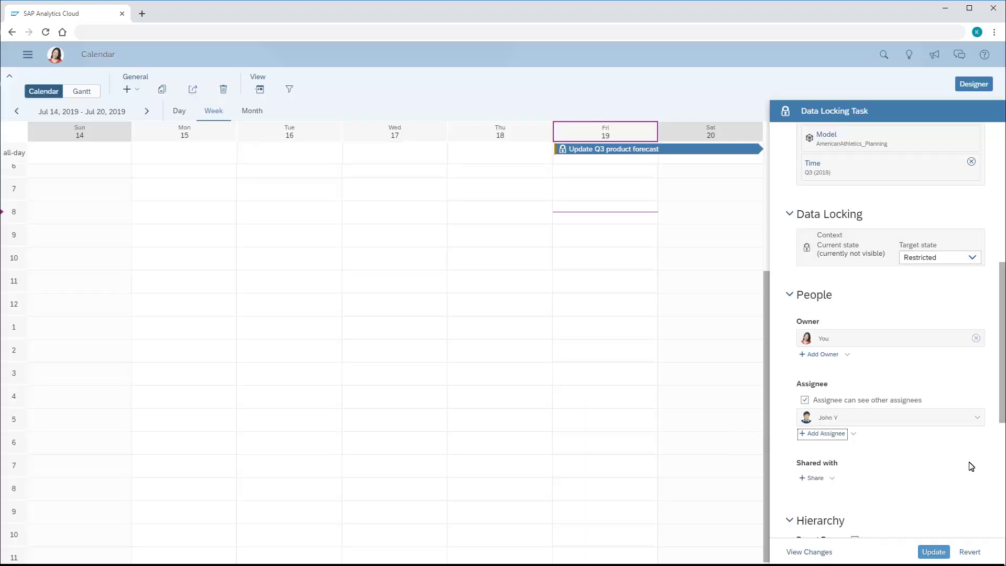
pyautogui.click(1002, 470)
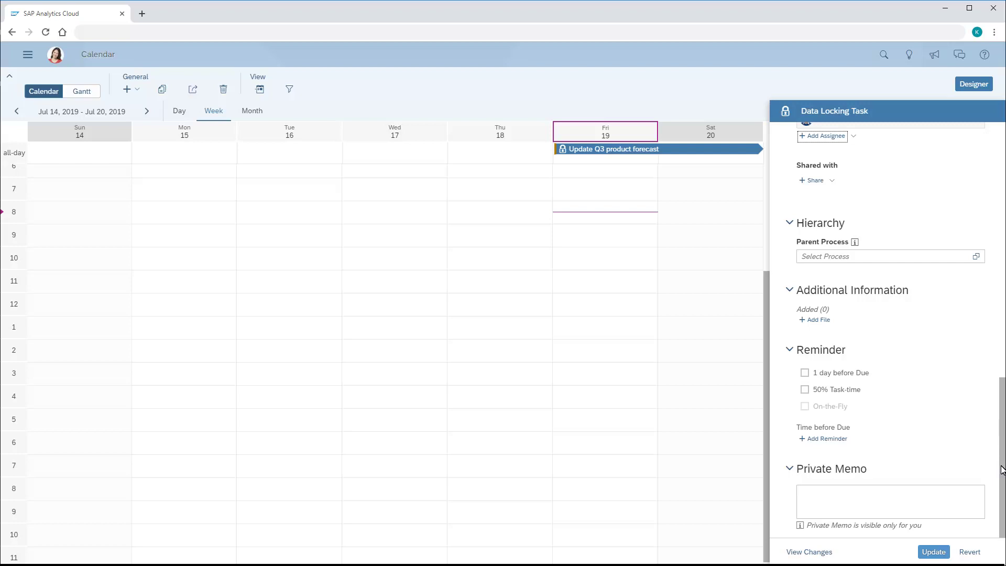
pyautogui.click(933, 552)
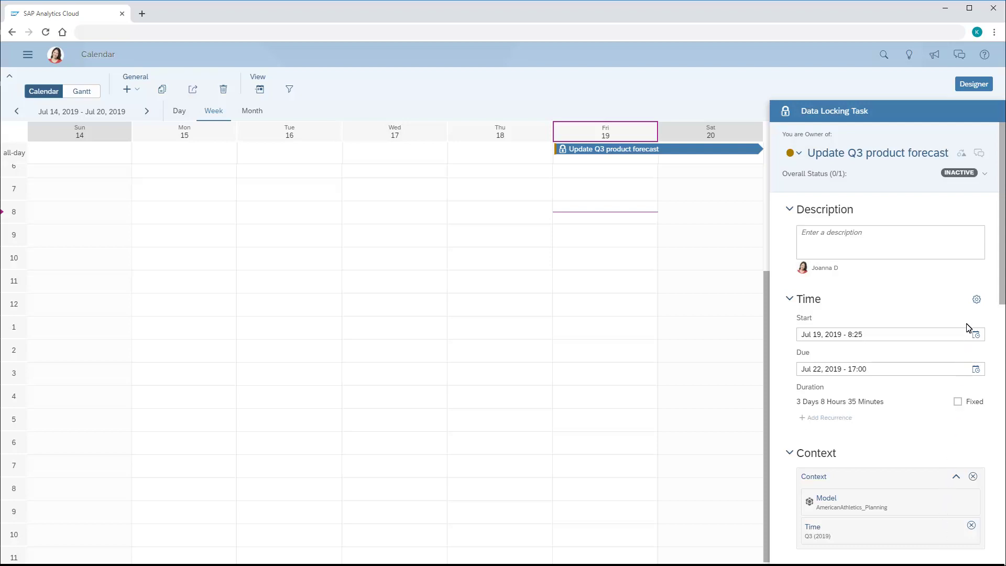
# - Change the task status from Inactive with Activate & Notify, confirming the notification
pyautogui.click(987, 174)
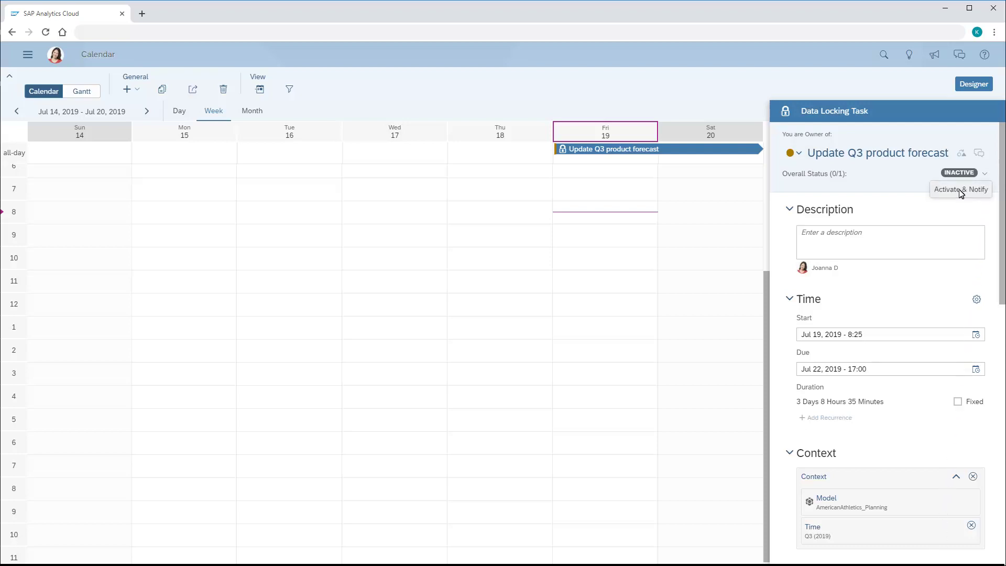
pyautogui.click(960, 190)
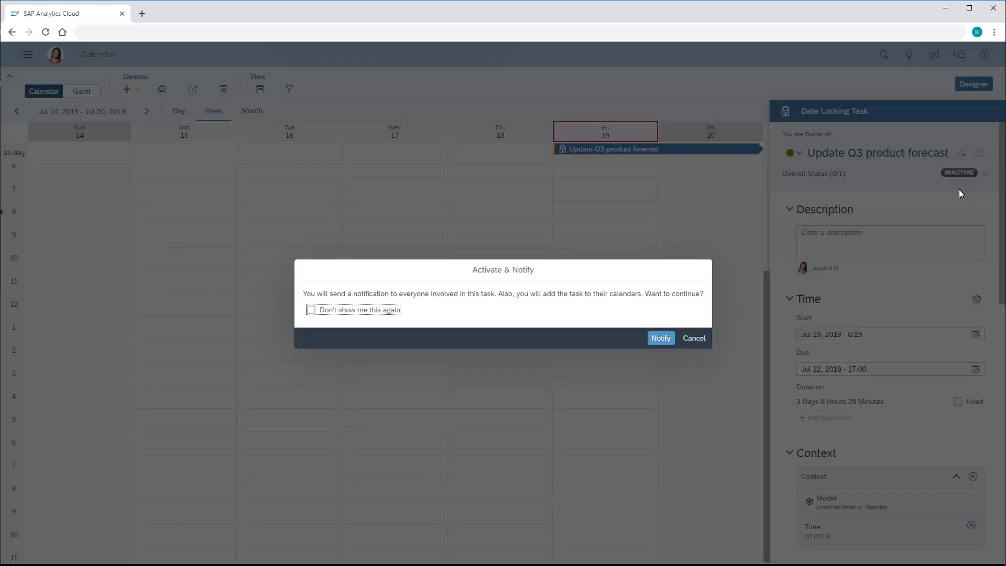
pyautogui.click(660, 339)
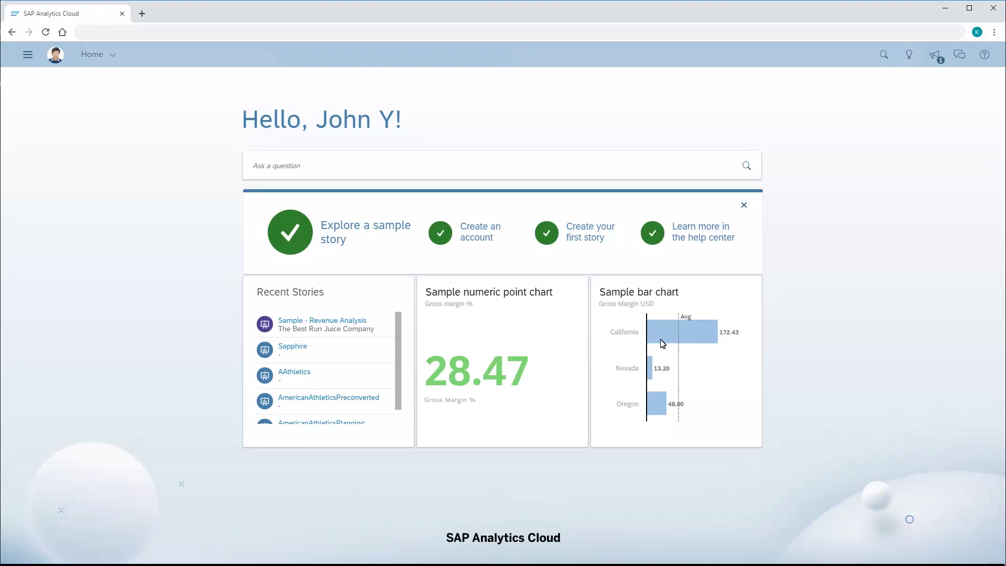
pyautogui.click(935, 55)
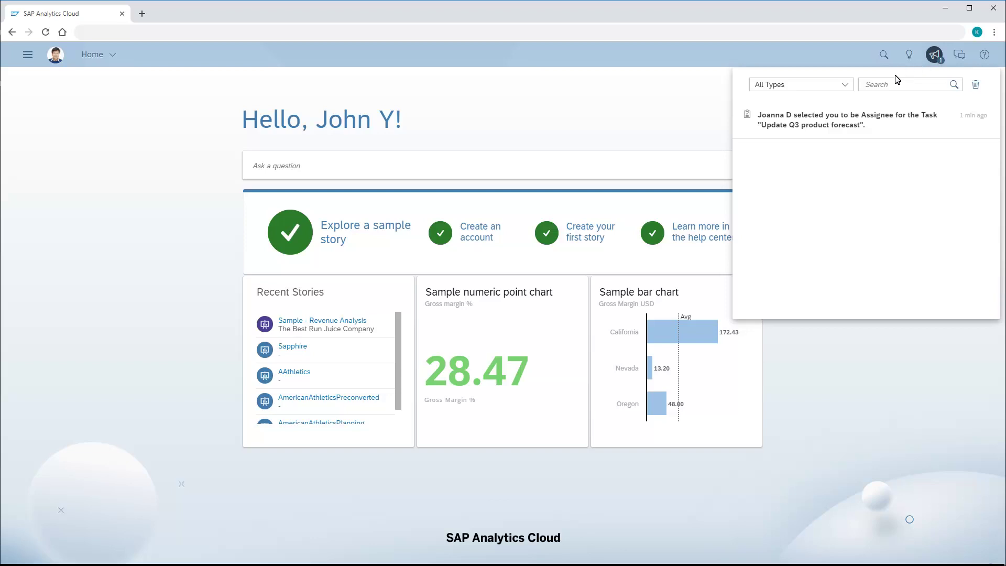
pyautogui.click(801, 125)
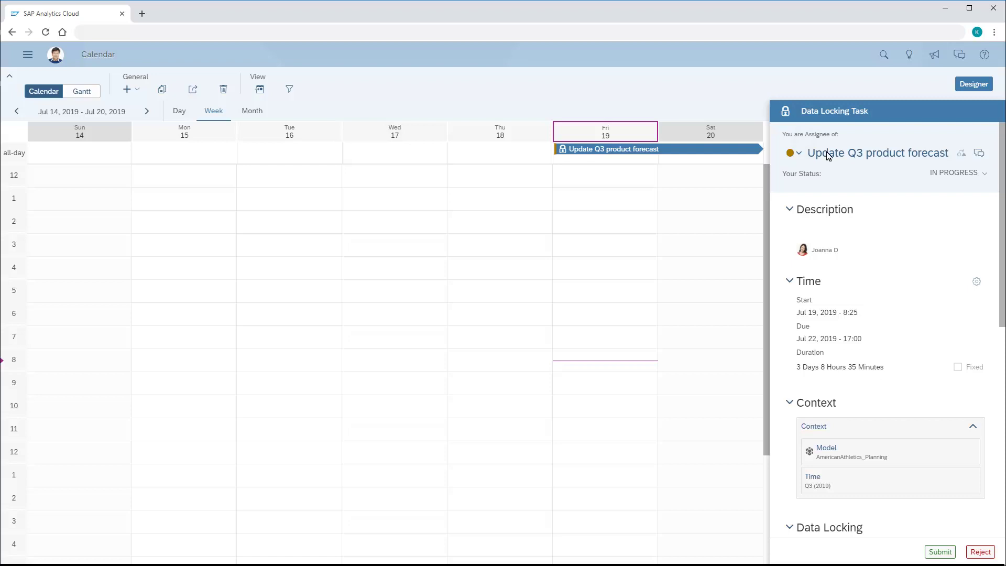
pyautogui.scroll(-5, 998, 369)
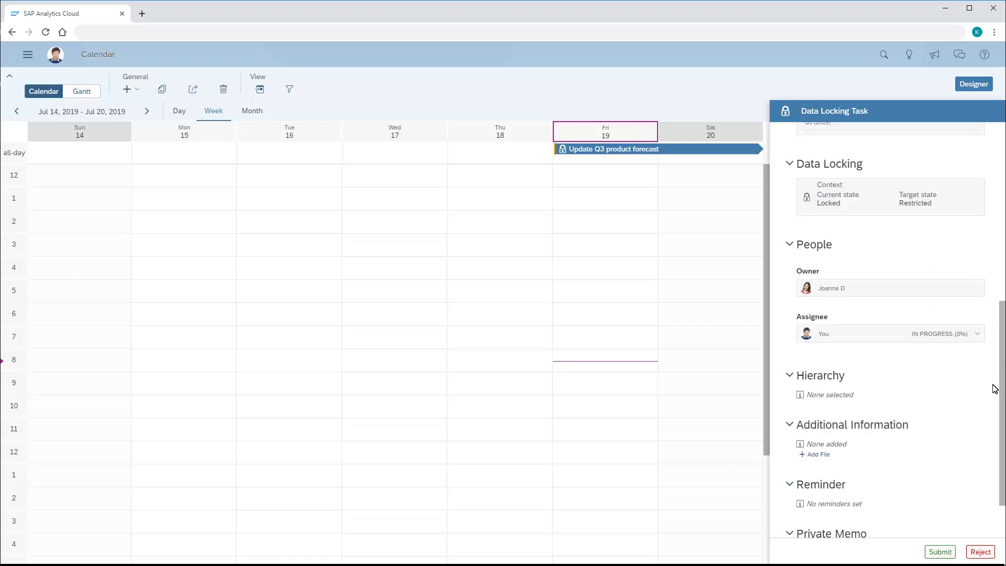
pyautogui.click(947, 553)
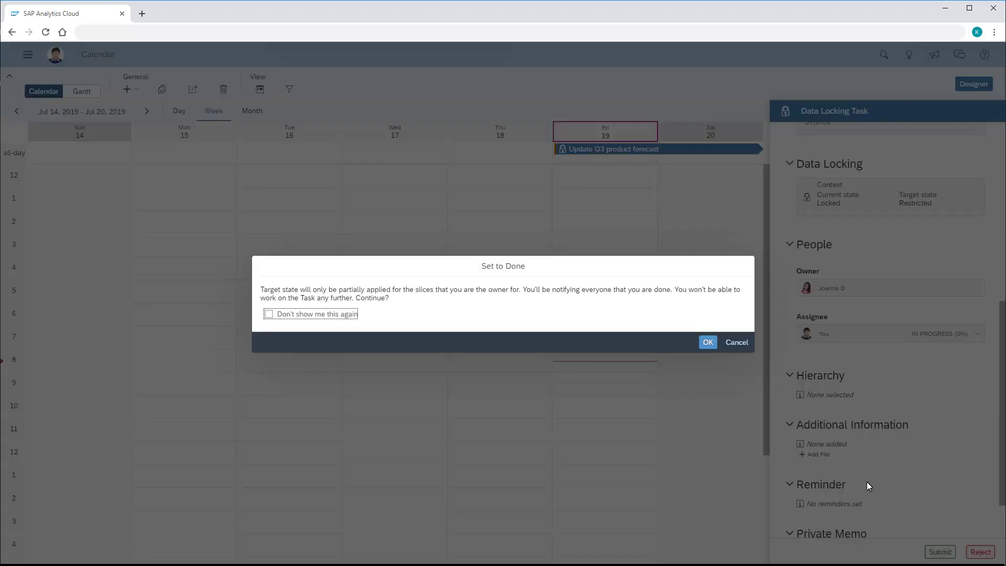
pyautogui.click(708, 342)
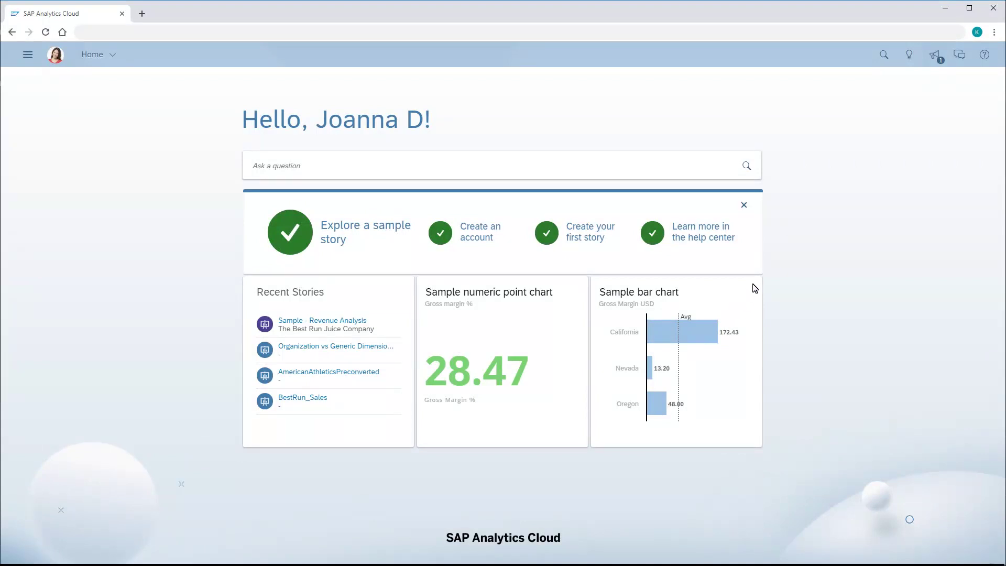
pyautogui.click(935, 55)
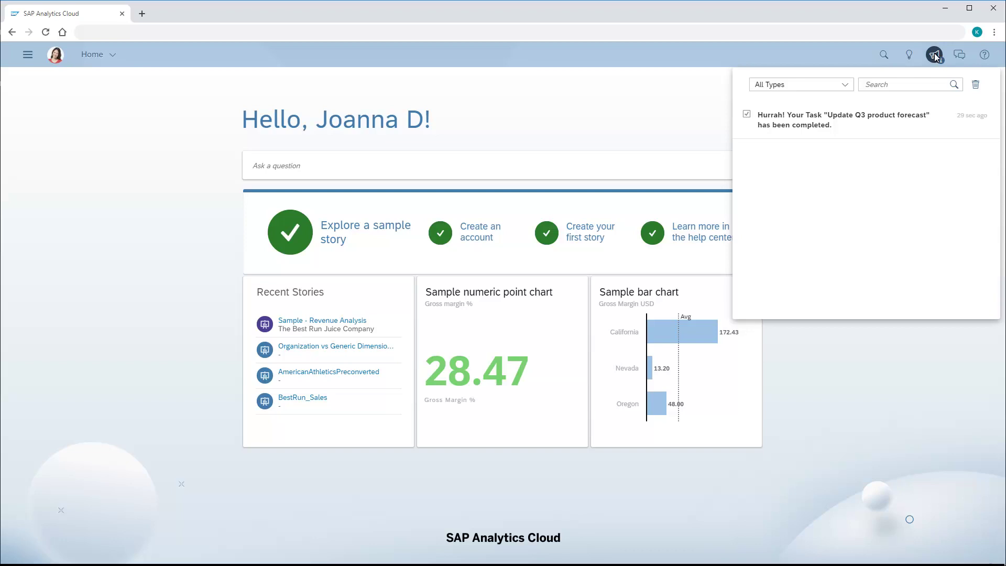
pyautogui.click(829, 122)
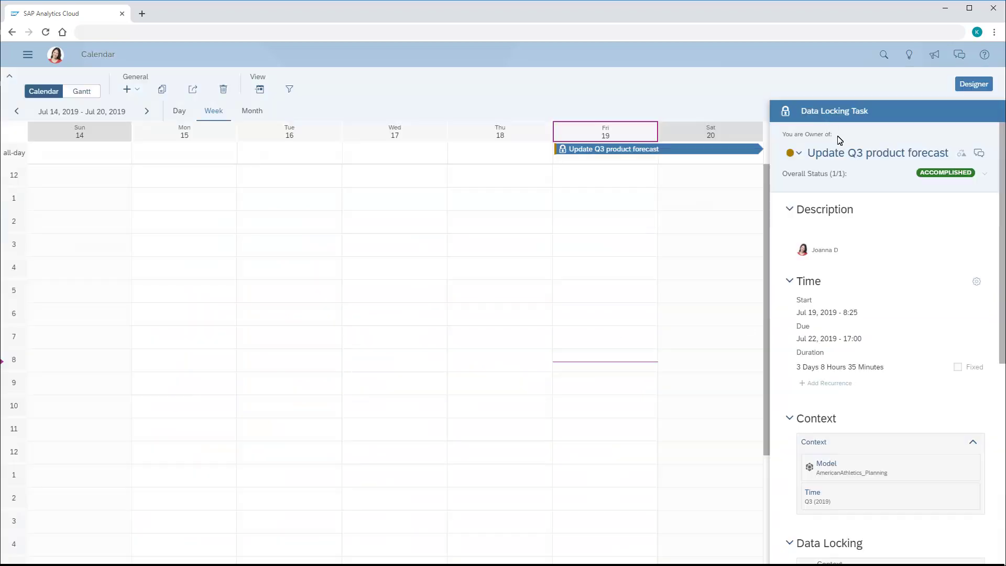
pyautogui.click(1003, 399)
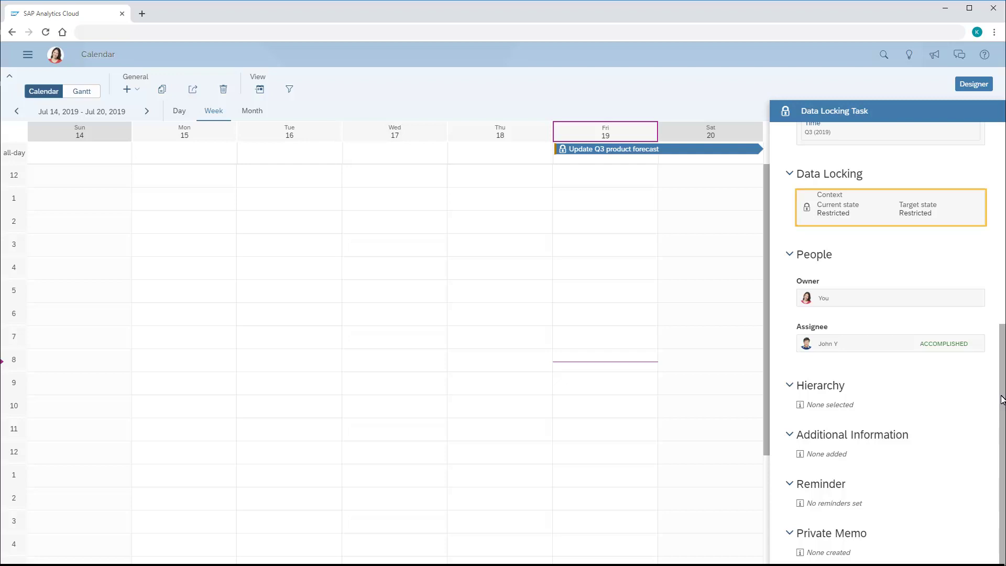